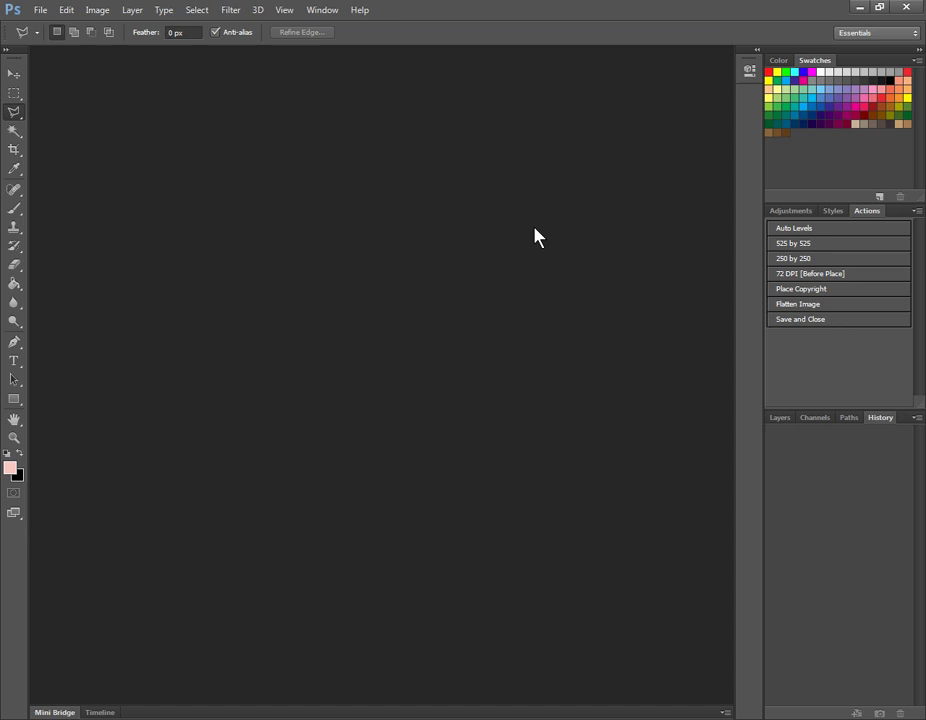
Reset the Essentials workspace and cycle the lower panel group back to Layers
left_click(321, 12)
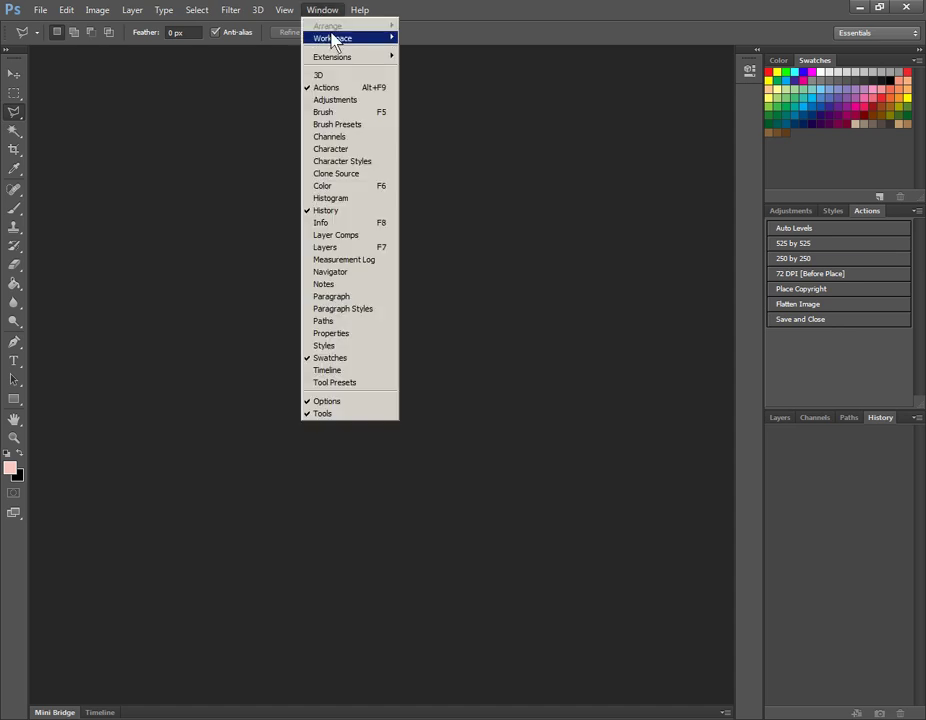
mouse_move(333, 38)
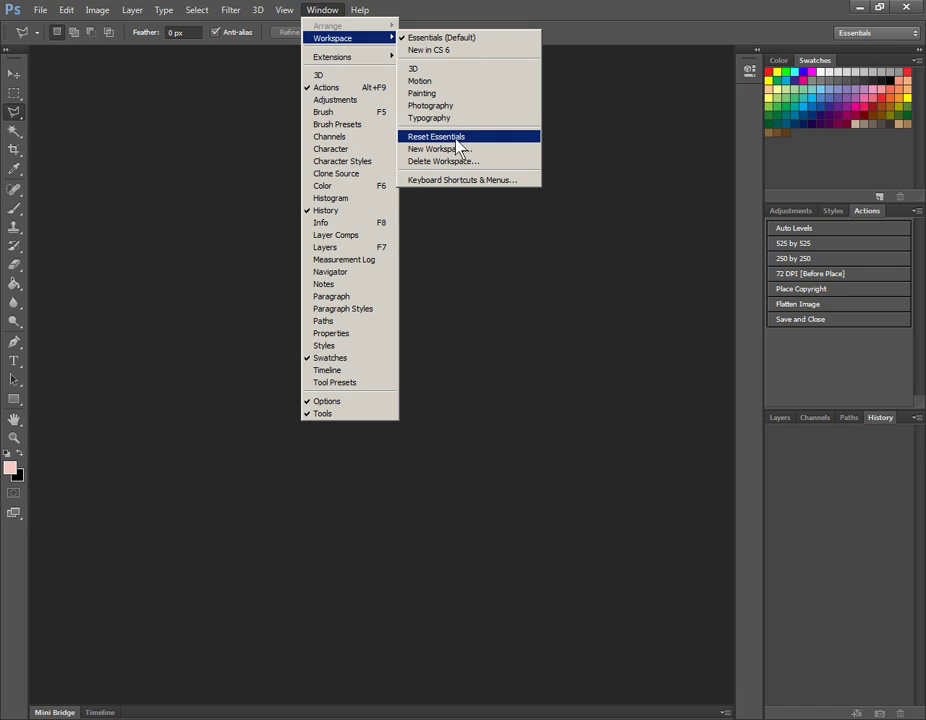
left_click(440, 137)
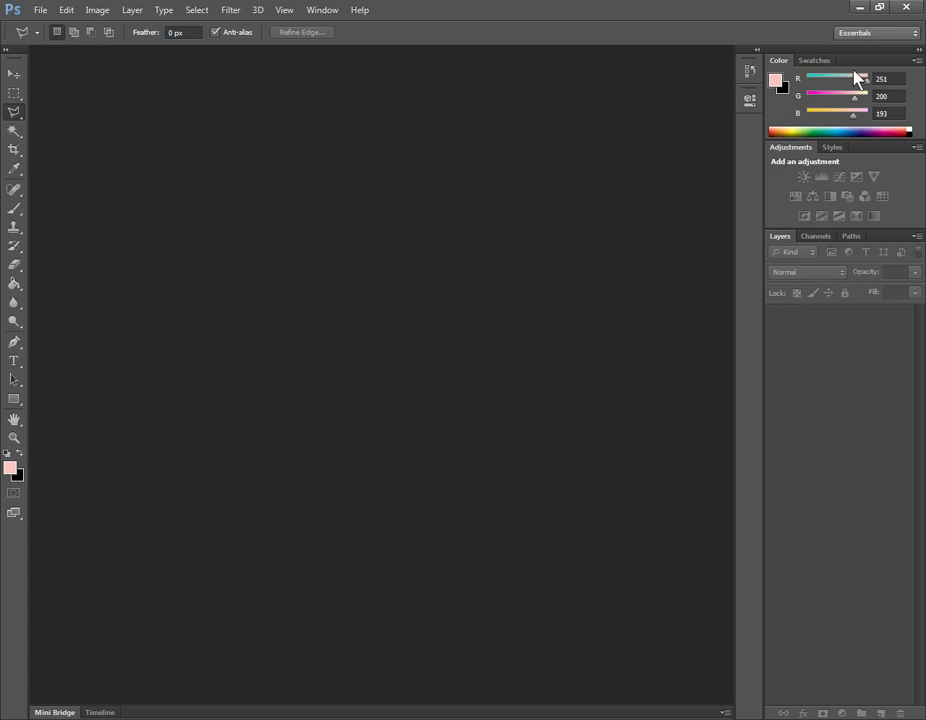
left_click(815, 238)
left_click(849, 238)
left_click(780, 238)
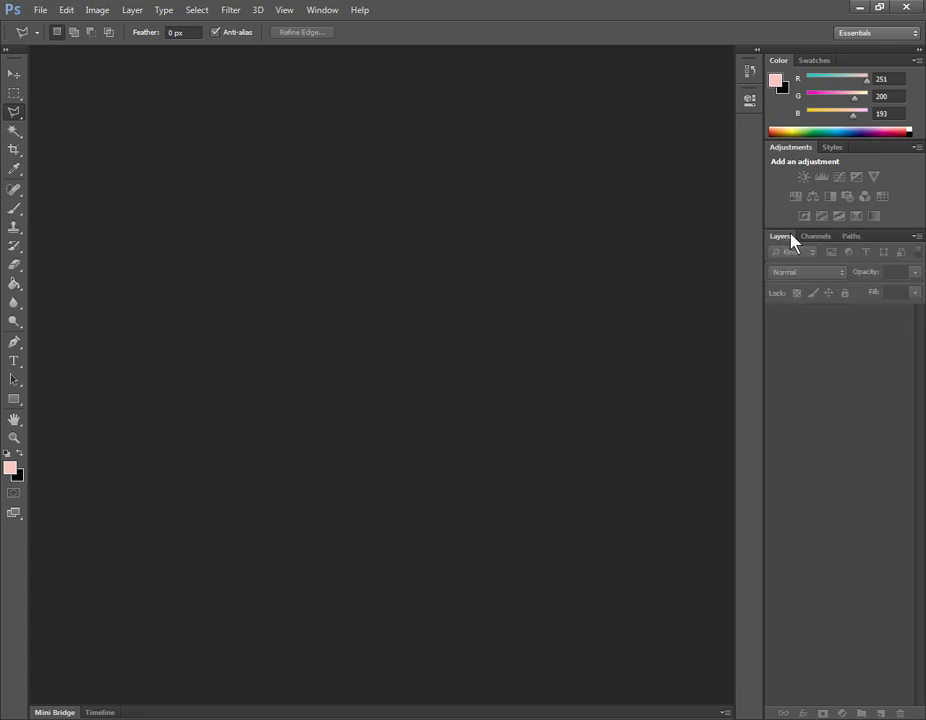
Return the upper panel groups to Adjustments and the RGB Color sliders
left_click(833, 149)
left_click(791, 150)
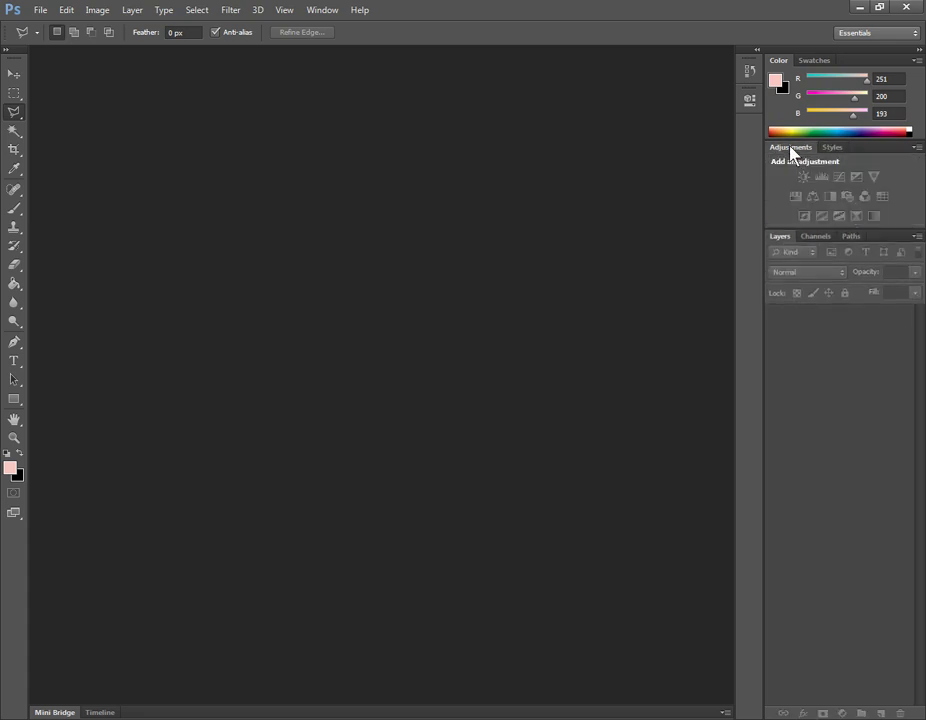
left_click(815, 62)
left_click(780, 61)
Show a nearly full-height History panel, open Properties, and select the Eyedropper tool
left_click(750, 72)
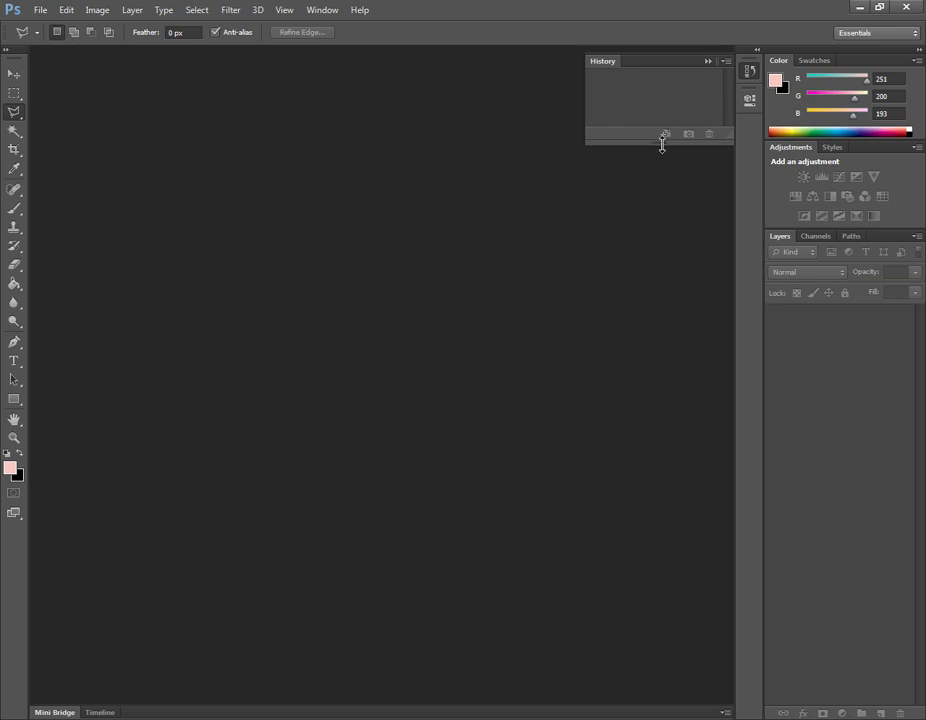
left_click_drag(656, 144, 647, 689)
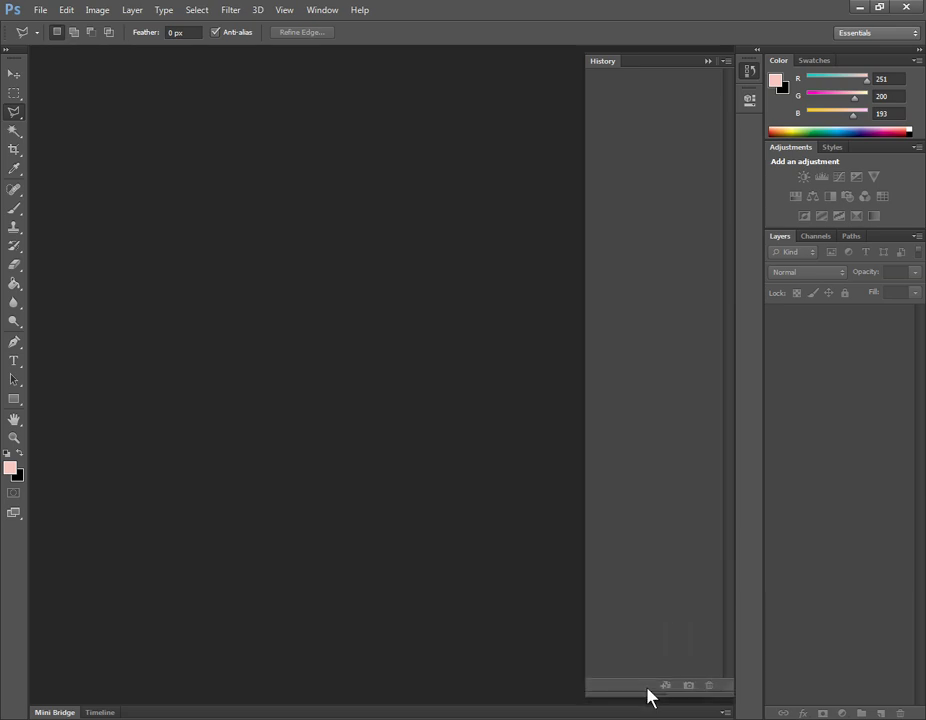
left_click(749, 100)
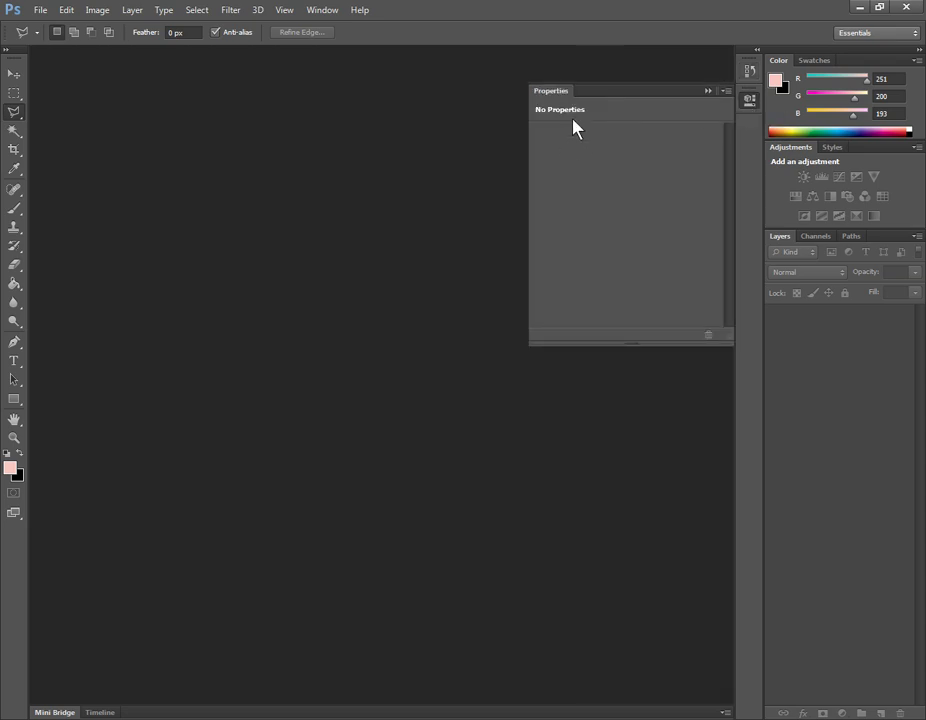
left_click(15, 169)
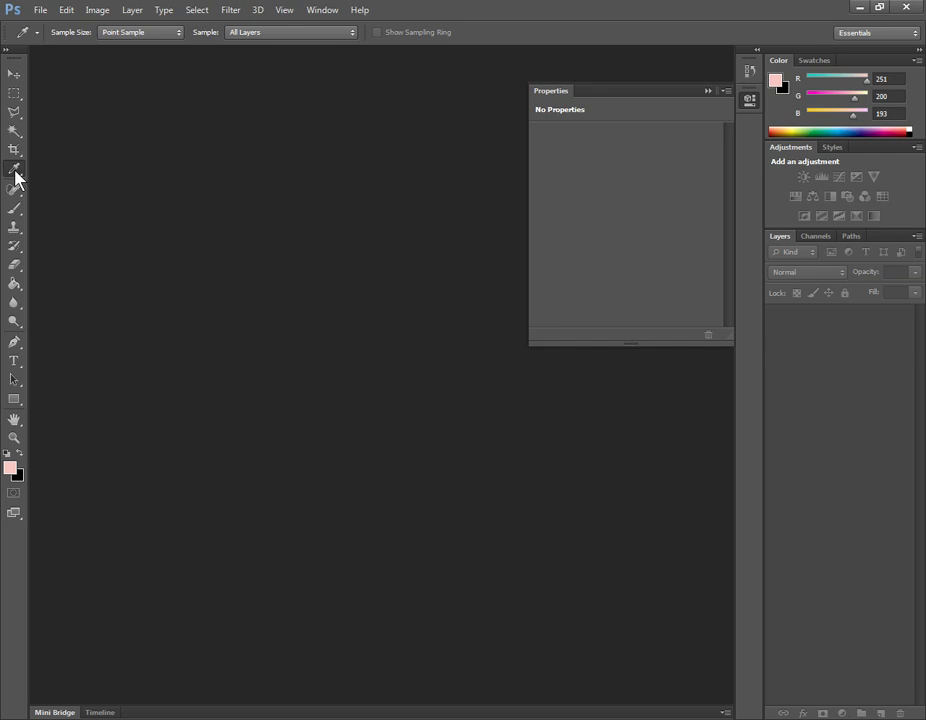
Open the recent elephant PSD from Open Recent and close the Properties panel
left_click(40, 12)
mouse_move(64, 99)
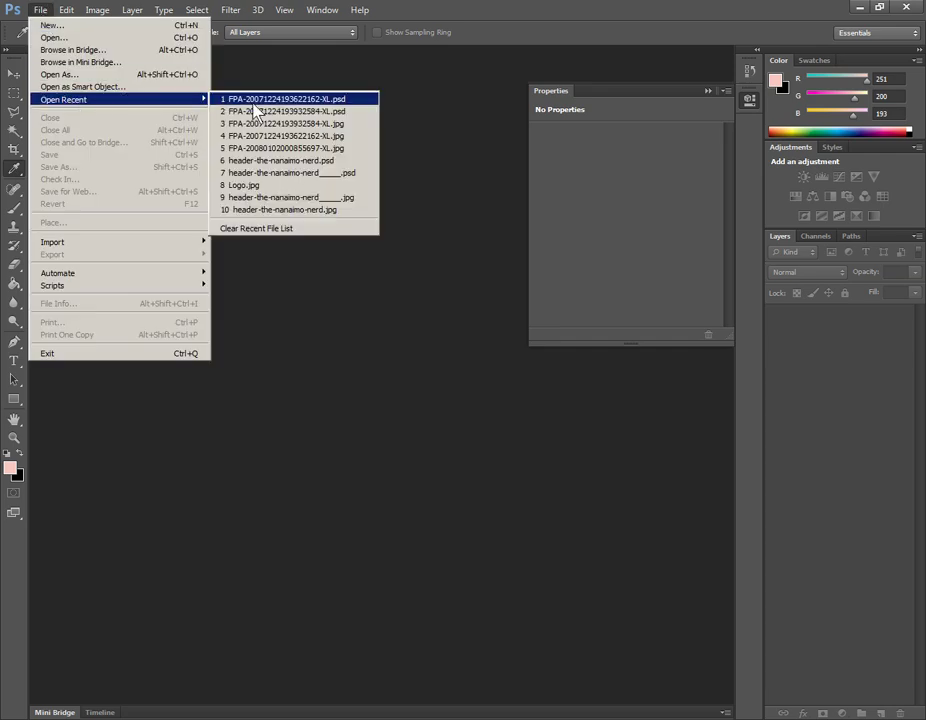
left_click(255, 100)
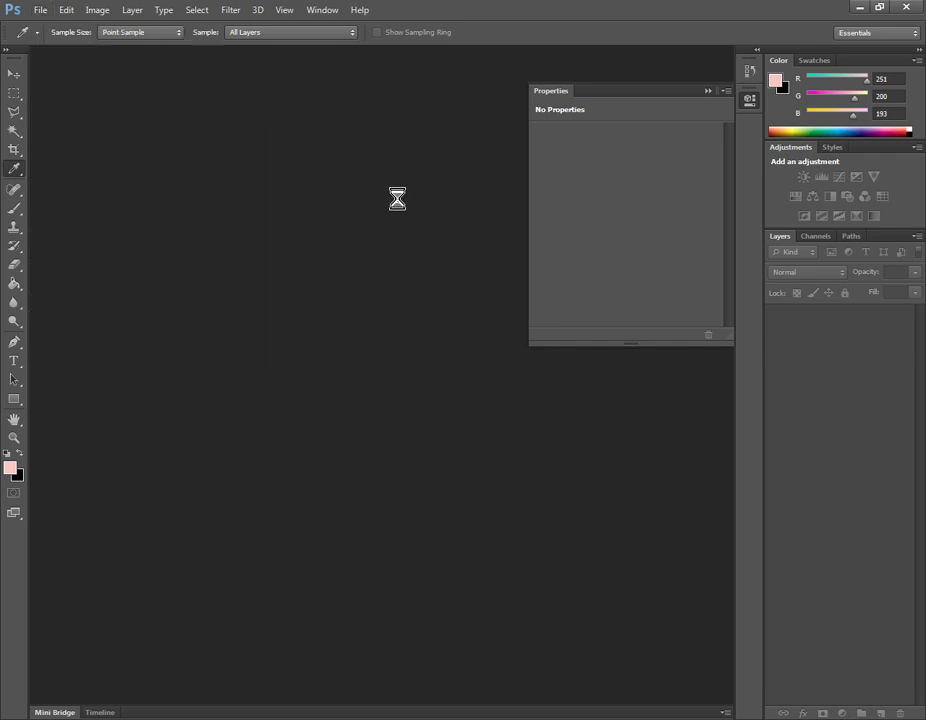
left_click(14, 131)
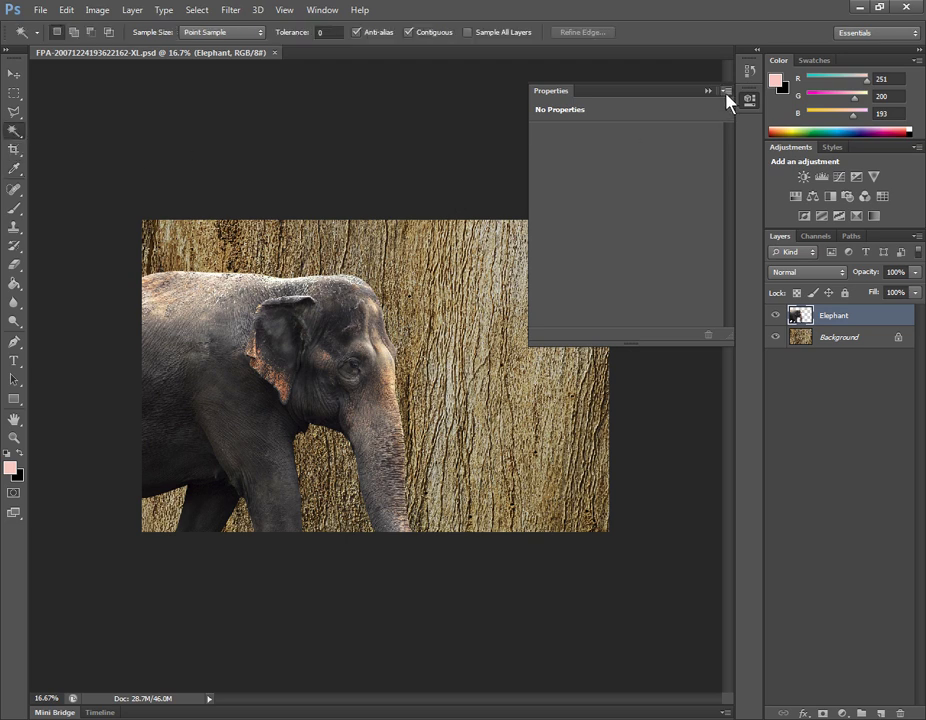
left_click(727, 91)
left_click(753, 92)
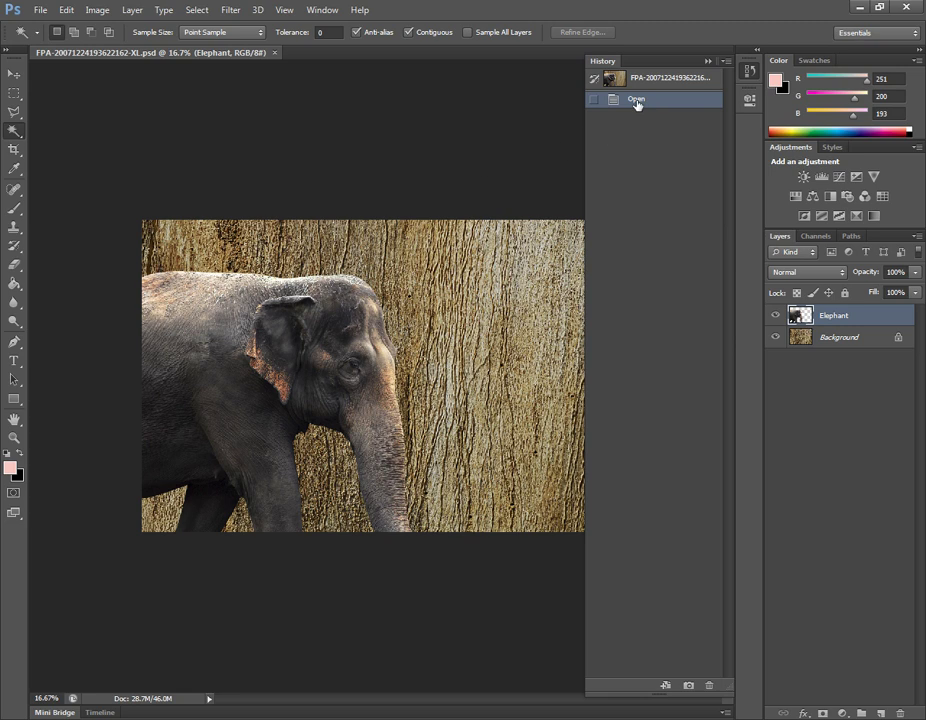
Move the elephant, delete the Elephant layer, then revert to the Open history state
left_click(14, 76)
mouse_move(310, 312)
left_mouse_down()
mouse_move(340, 318)
mouse_move(468, 302)
left_mouse_up()
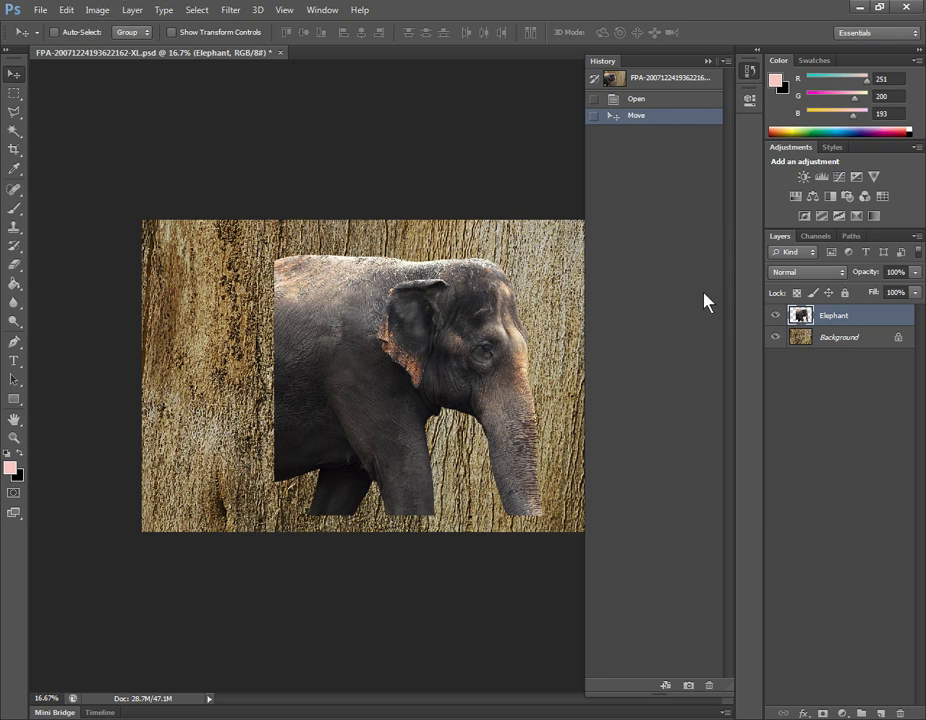
right_click(848, 318)
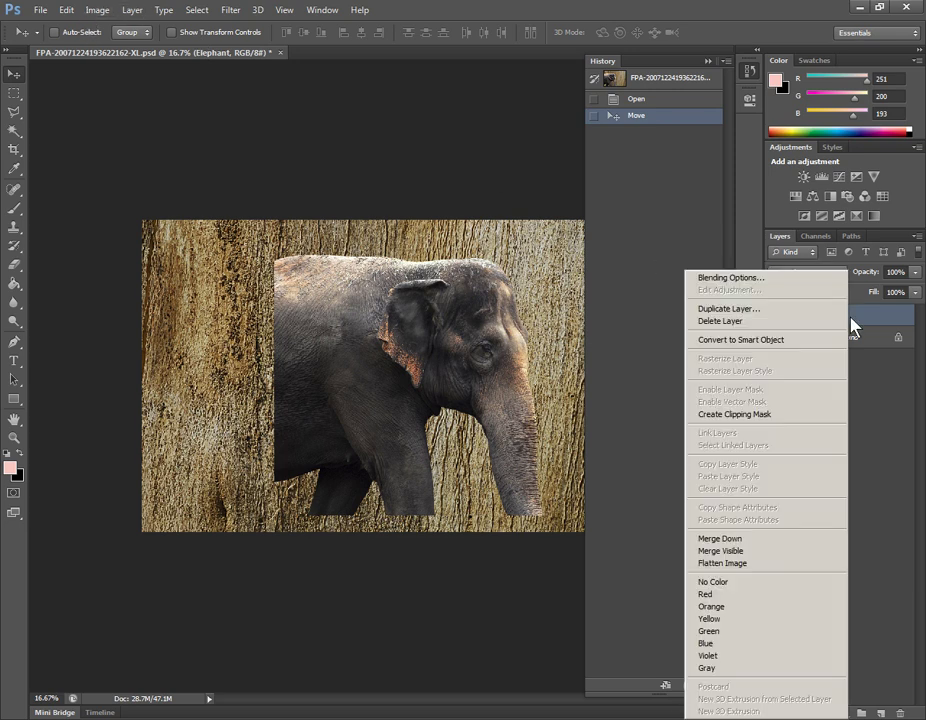
left_click(765, 321)
left_click(440, 270)
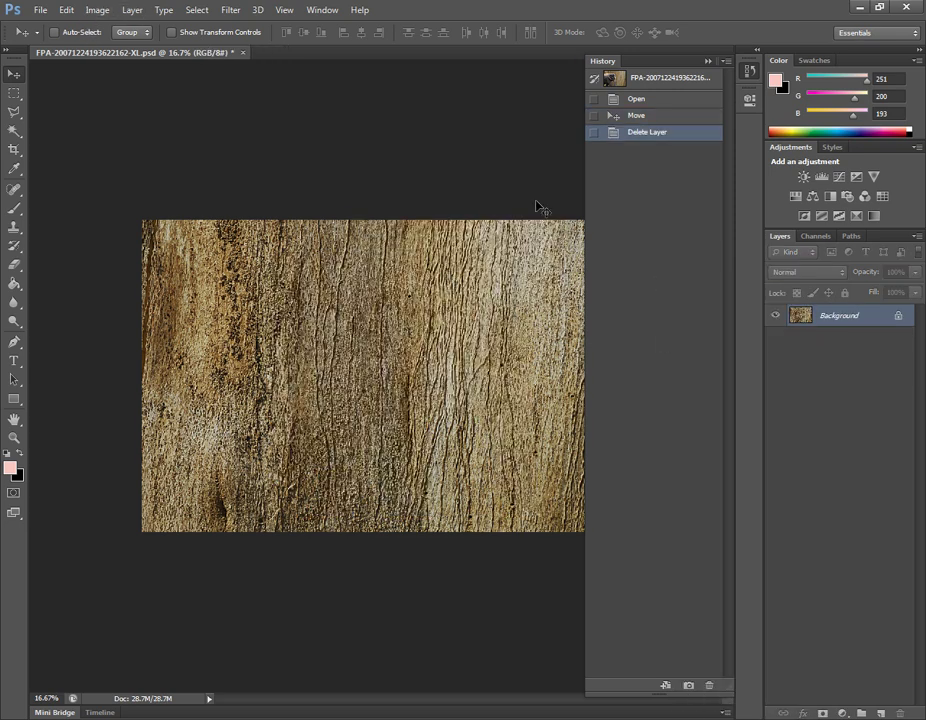
left_click(641, 100)
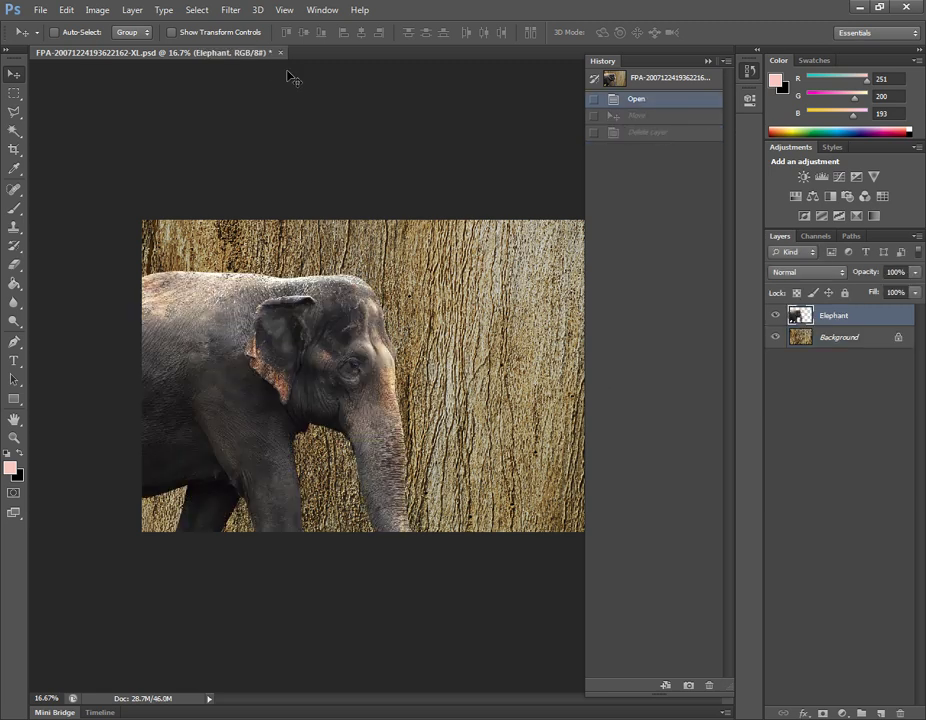
Set History States to 200 on the Performance page of Preferences
left_click(68, 10)
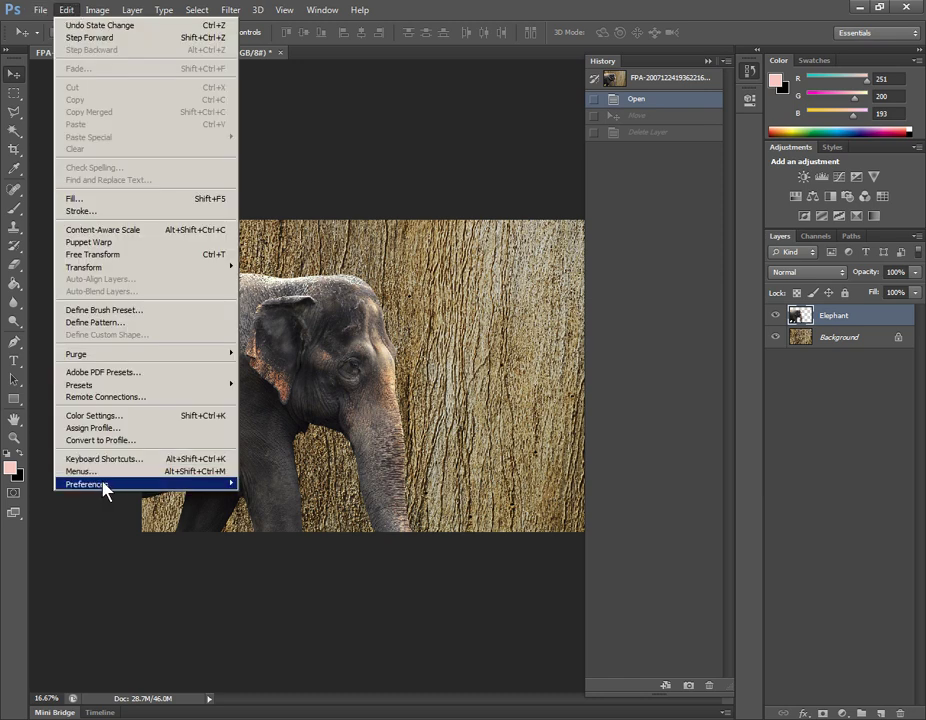
mouse_move(88, 484)
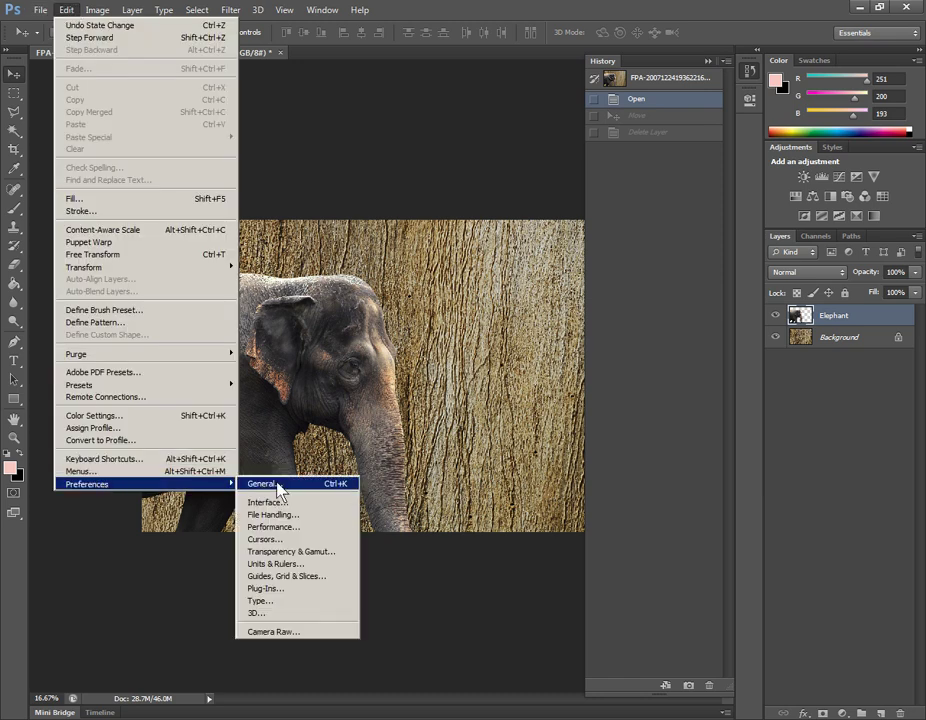
left_click(281, 486)
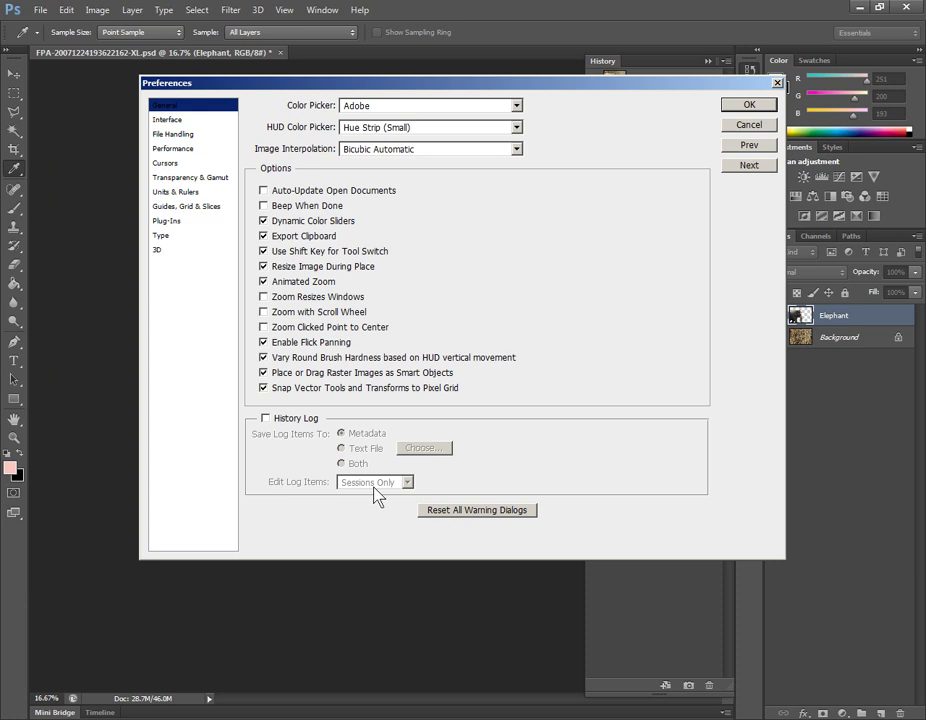
left_click(176, 149)
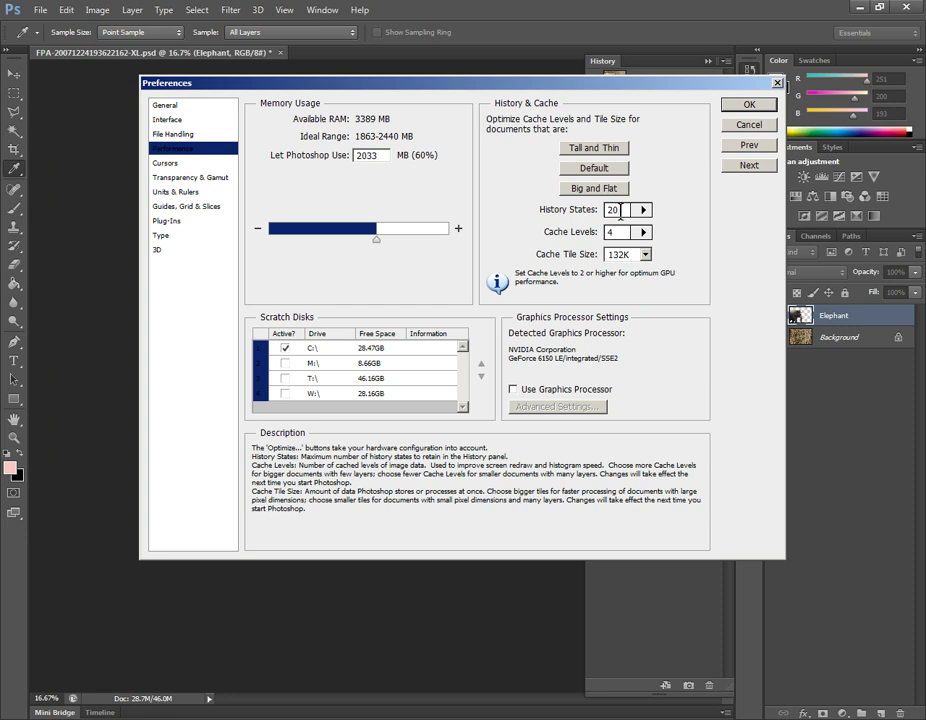
type("0")
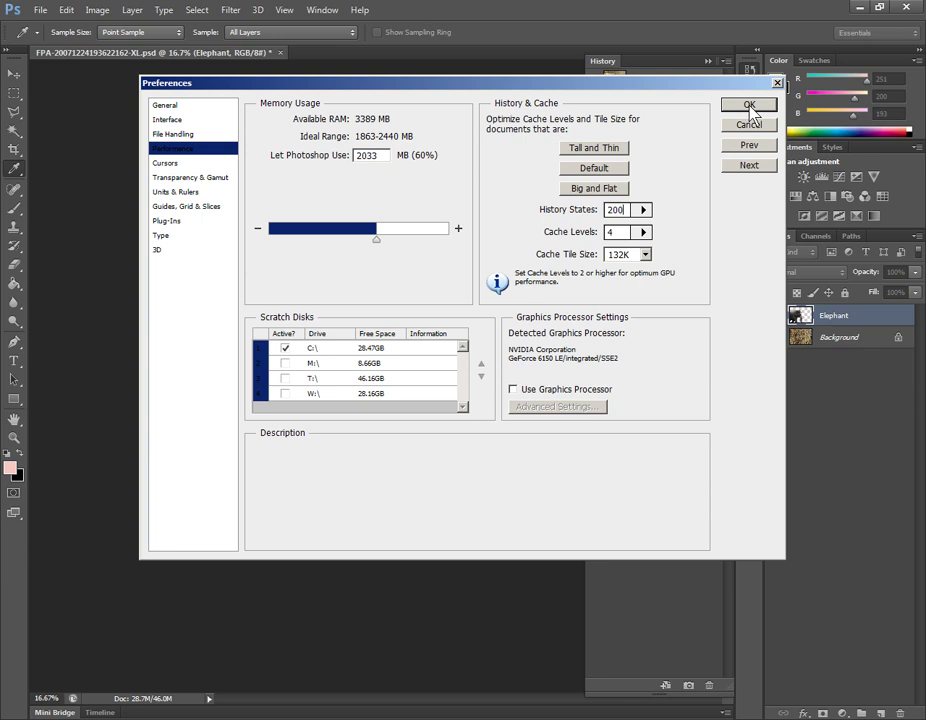
Confirm the 200 history states, collapse the History panel, and save with Ctrl+S
left_click(750, 107)
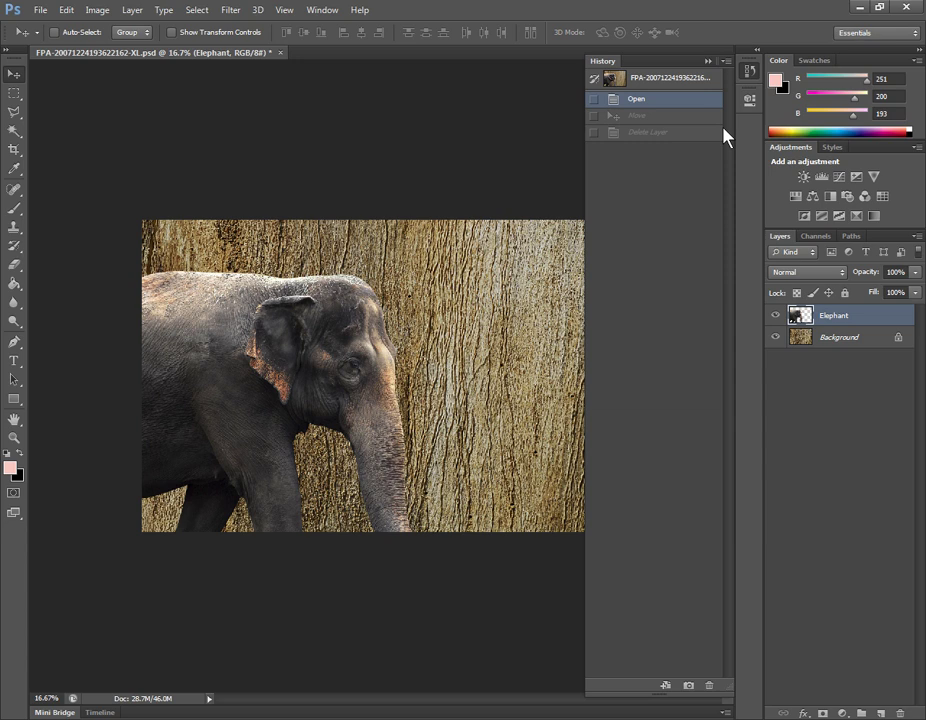
left_click(749, 72)
left_click(323, 12)
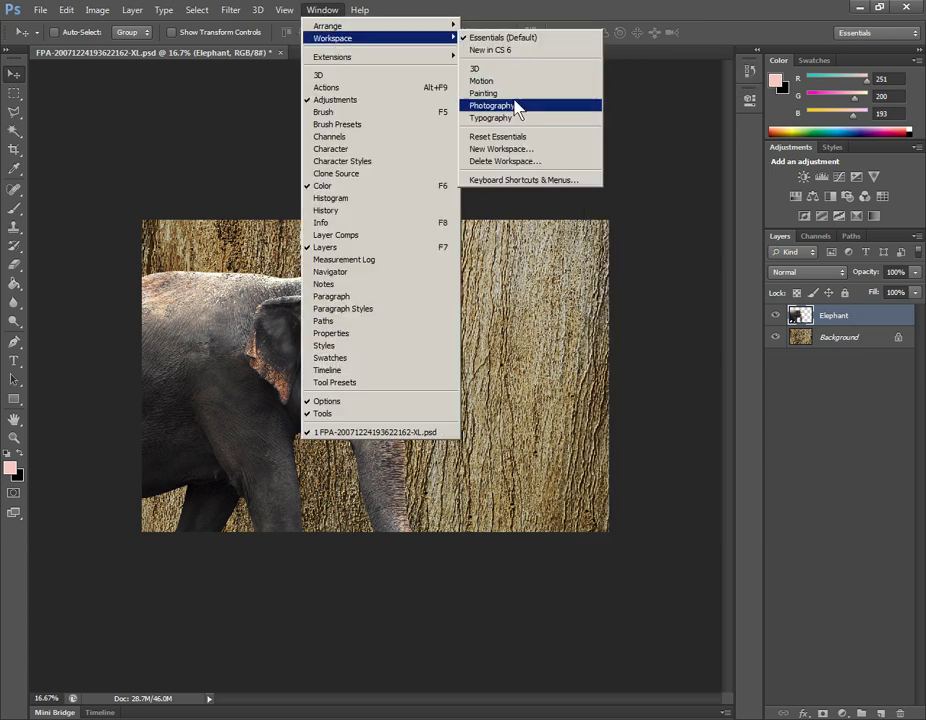
left_click(333, 14)
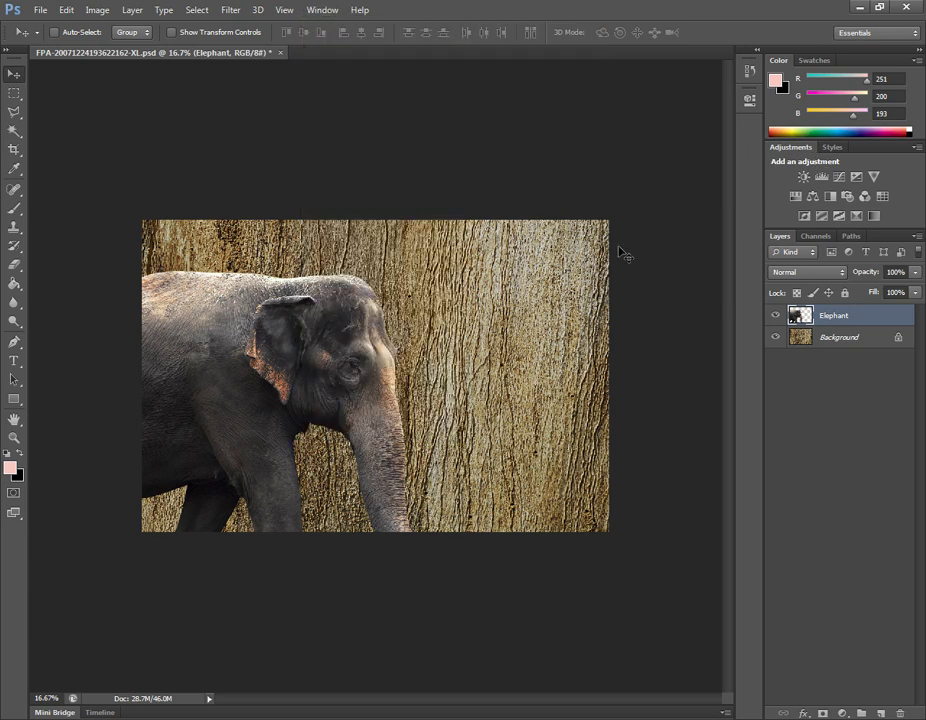
key("ctrl+s")
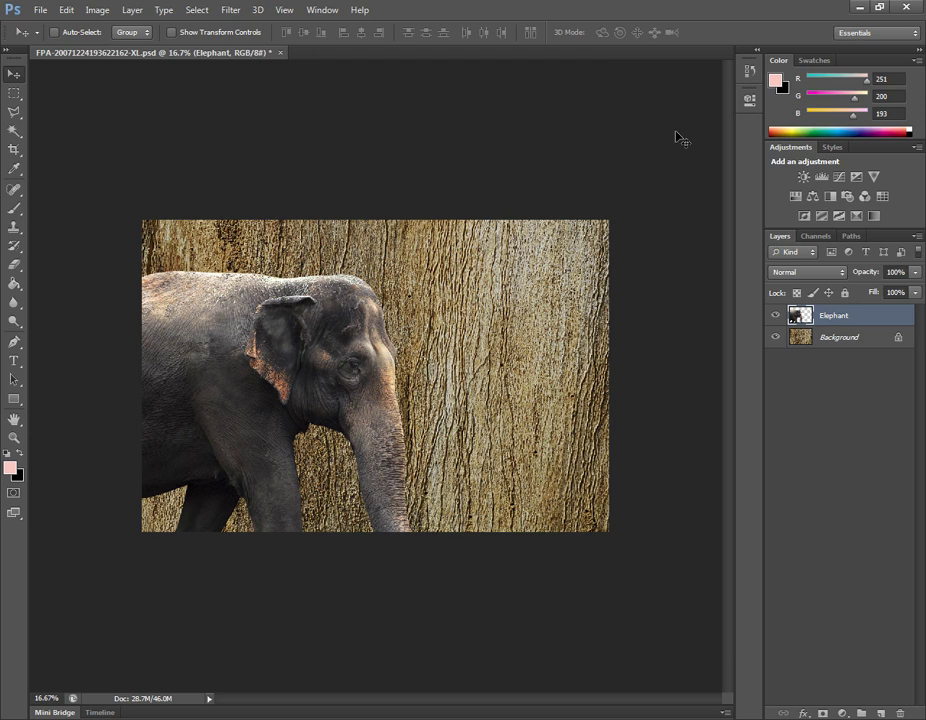